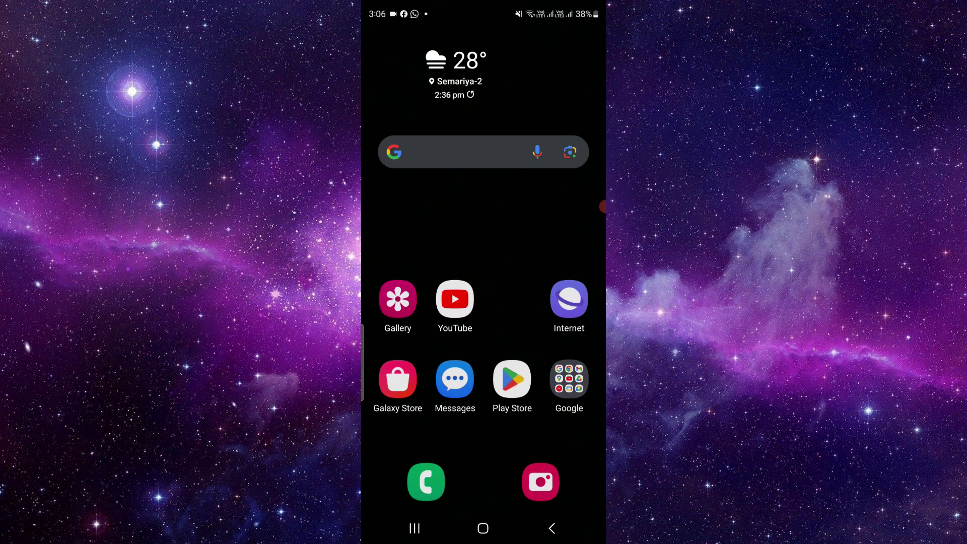
scroll(484, 340, down, 1)
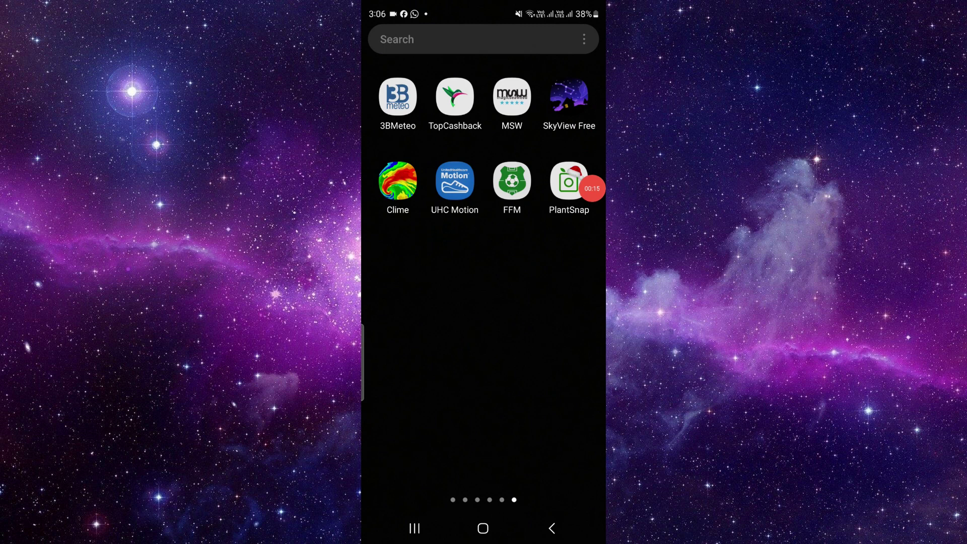
Launch the MSW (Magicseaweed) app from the app drawer
click(512, 98)
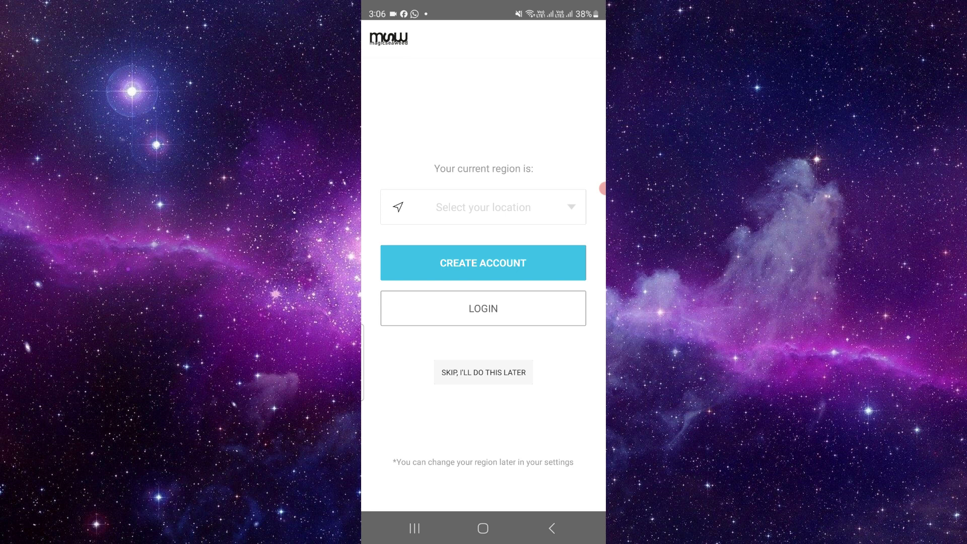
Skip MSW's region setup, answer the location prompt and dismiss the Surfline notice
click(484, 372)
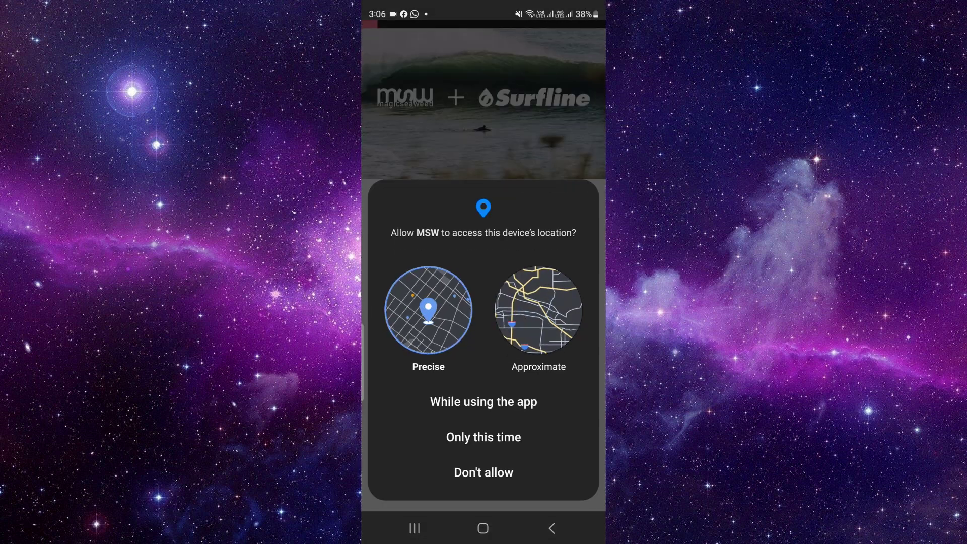
click(484, 401)
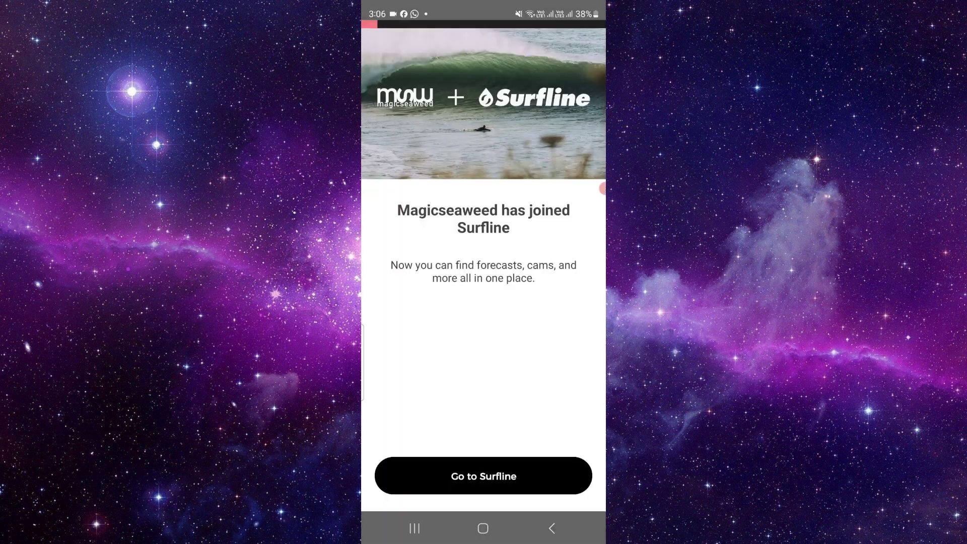
click(484, 476)
Clear the recent apps, return home and launch the Google Play Store
click(414, 528)
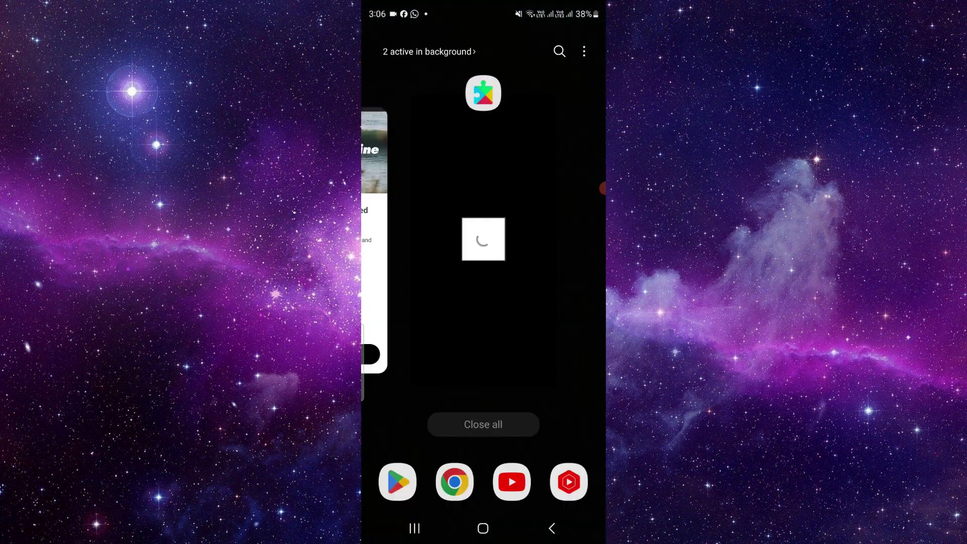
drag(423, 242, 528, 242)
click(483, 528)
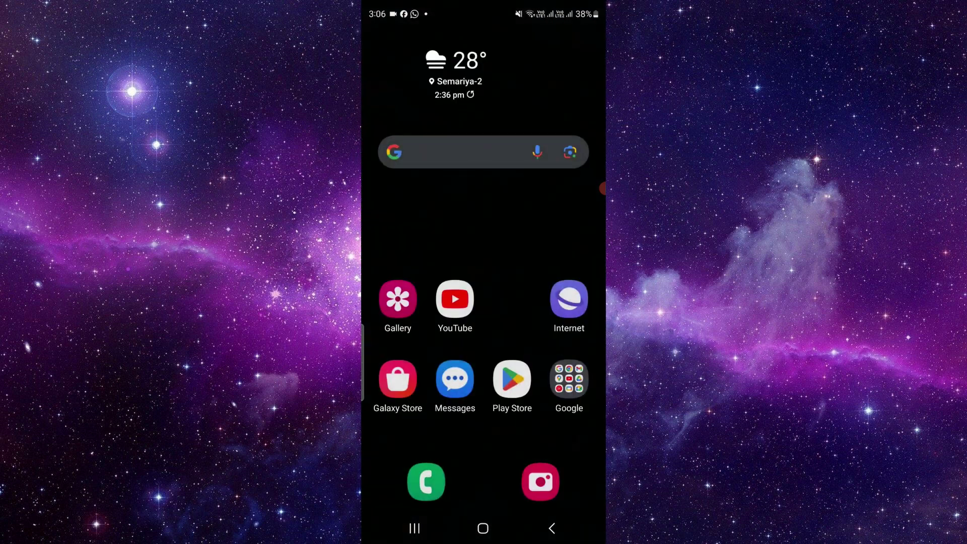
click(512, 379)
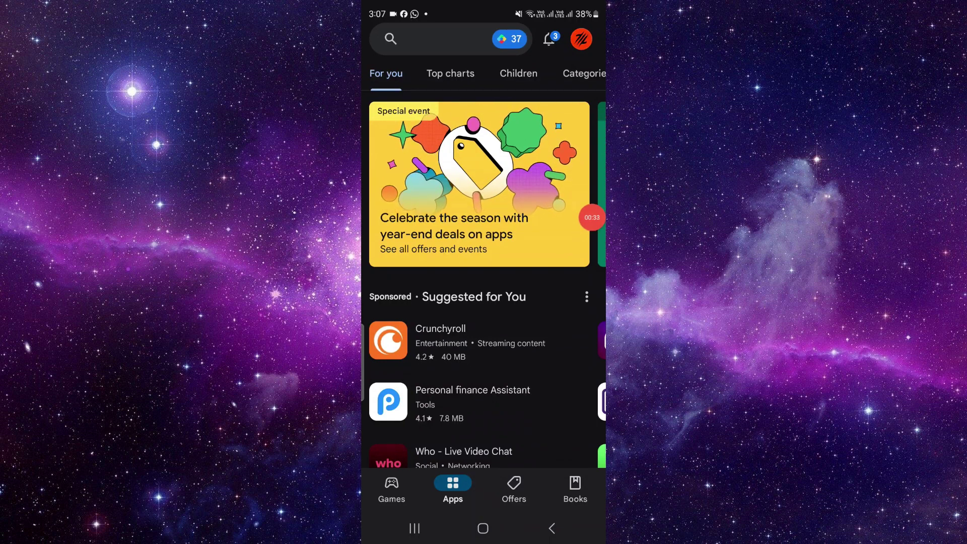
Open Payments and subscriptions from the Play Store profile account menu
click(581, 39)
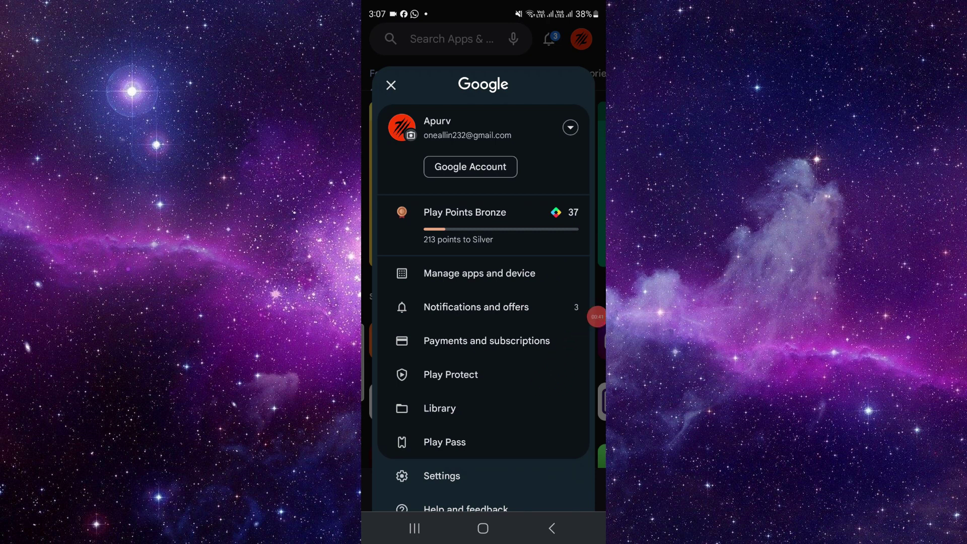
click(486, 341)
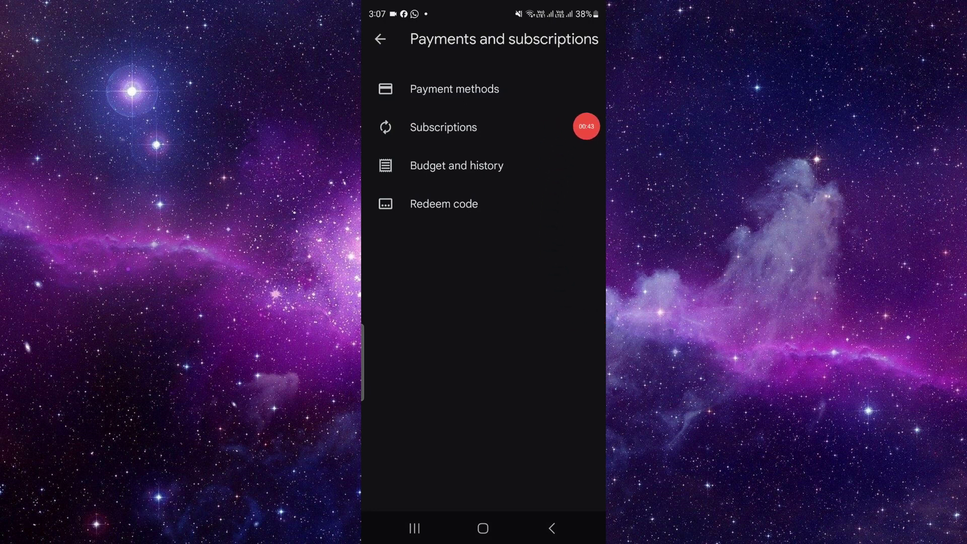
Remove the expired Google Play Pass entry from Subscriptions and confirm it
click(444, 128)
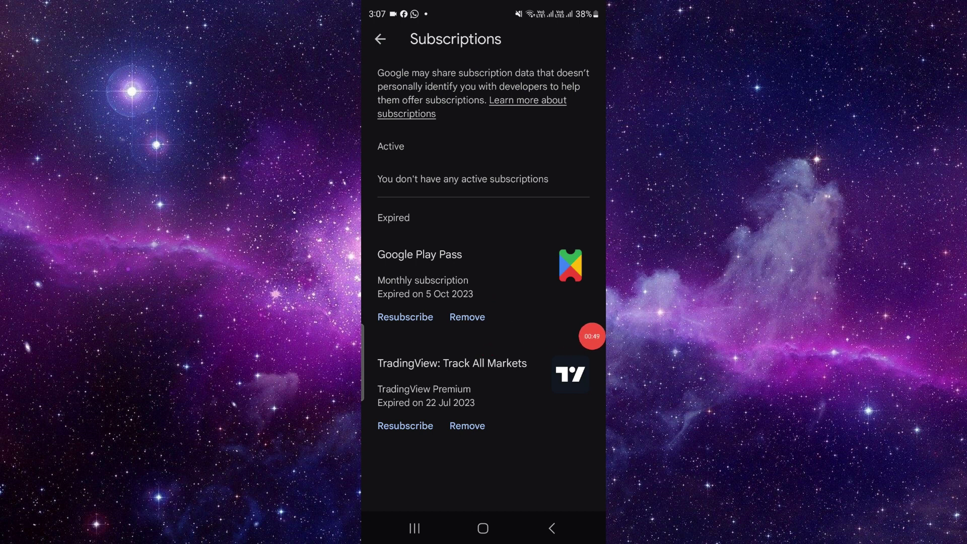
click(467, 316)
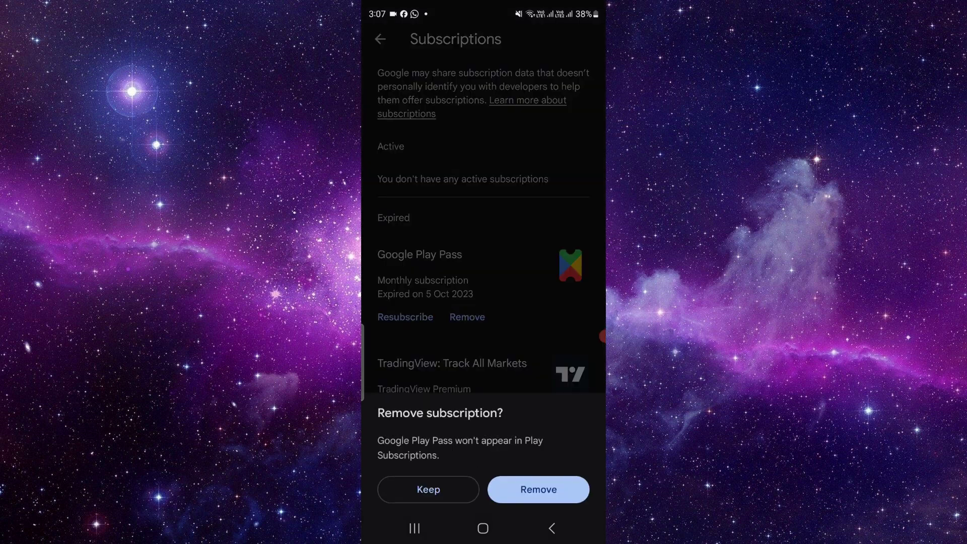
click(538, 491)
Back out of the Play Store to the phone's home screen
click(552, 528)
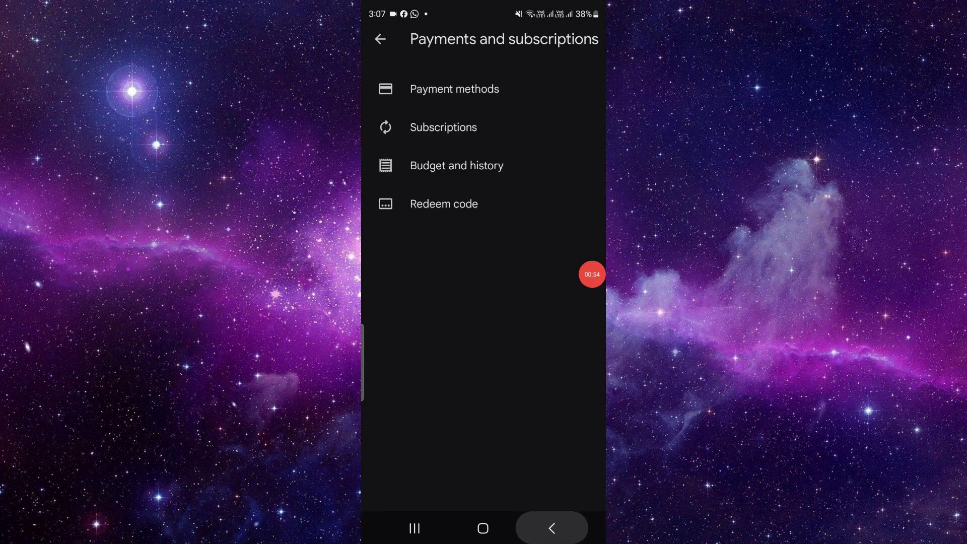
click(552, 528)
click(551, 528)
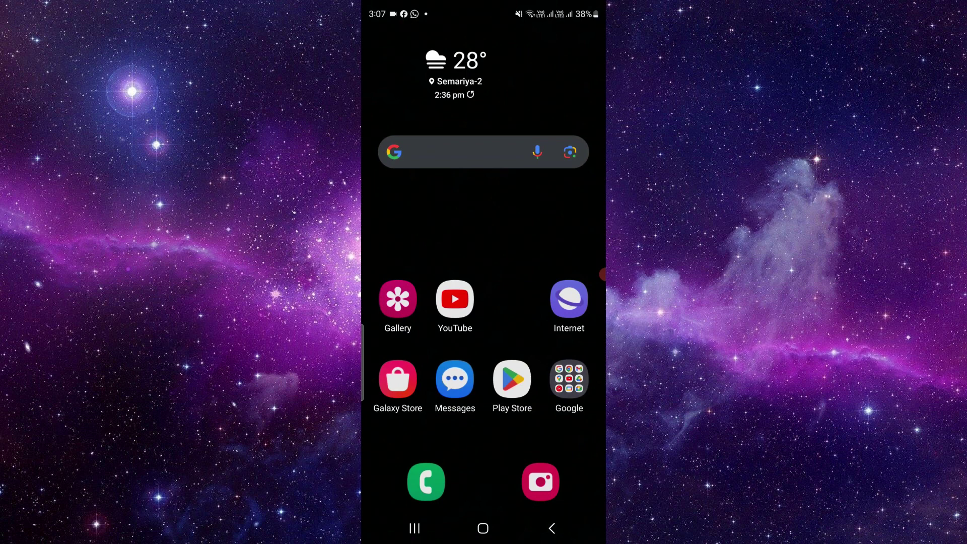